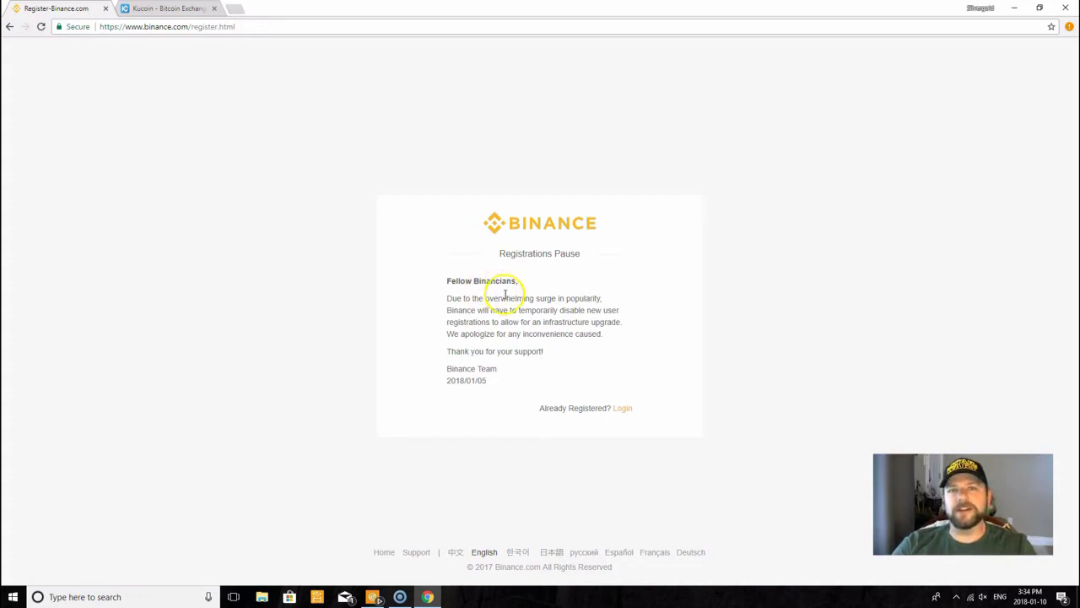
Leave the paused Binance registration and switch to the KuCoin sign-up page.
left_click(160, 10)
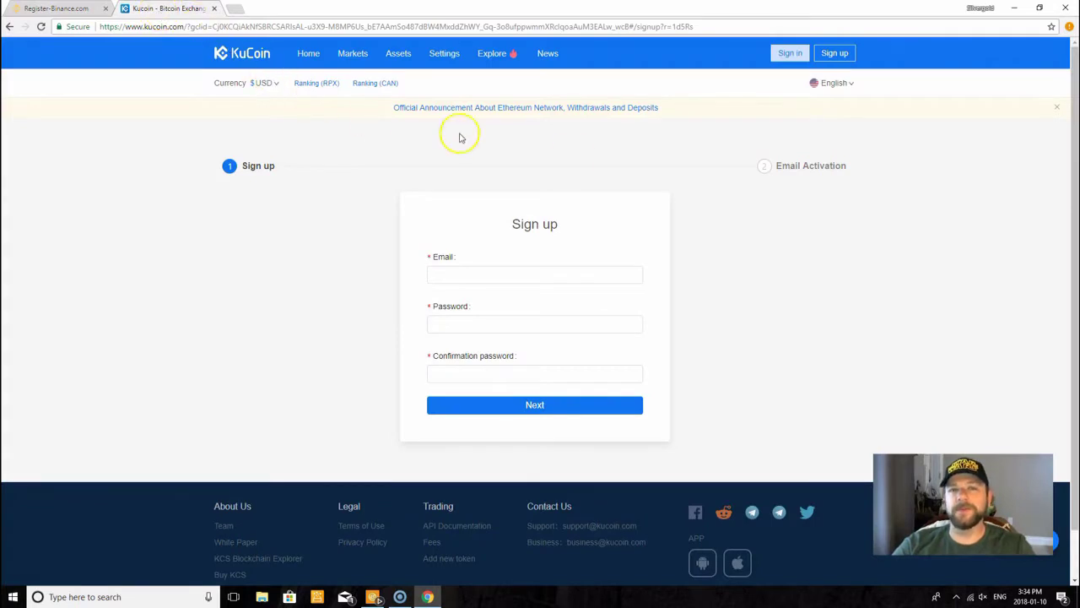
left_click(851, 83)
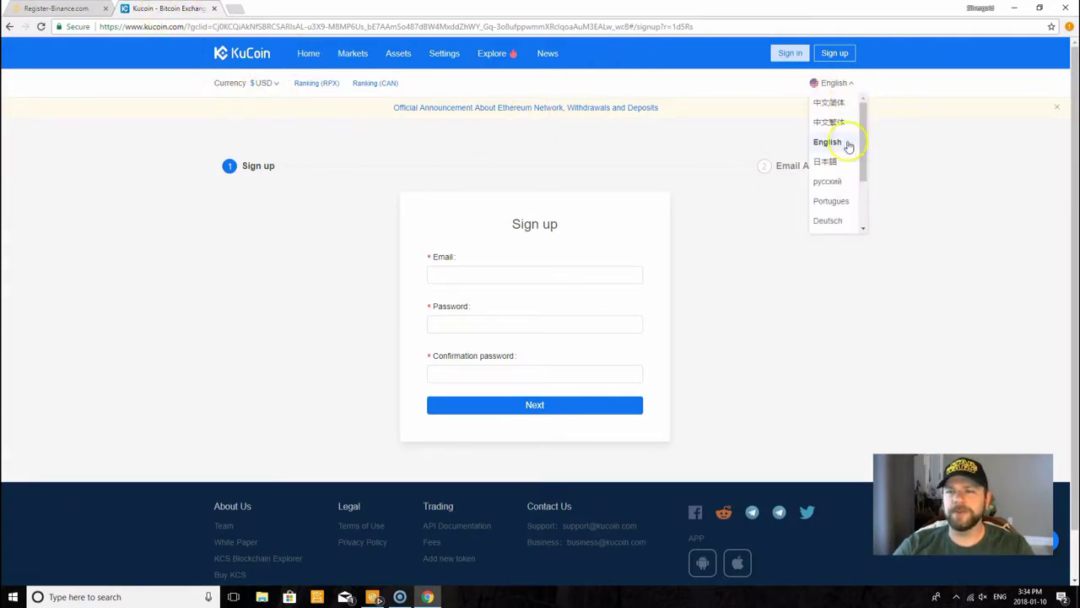
scroll(846, 174, "down", 1)
scroll(847, 174, "down", 3)
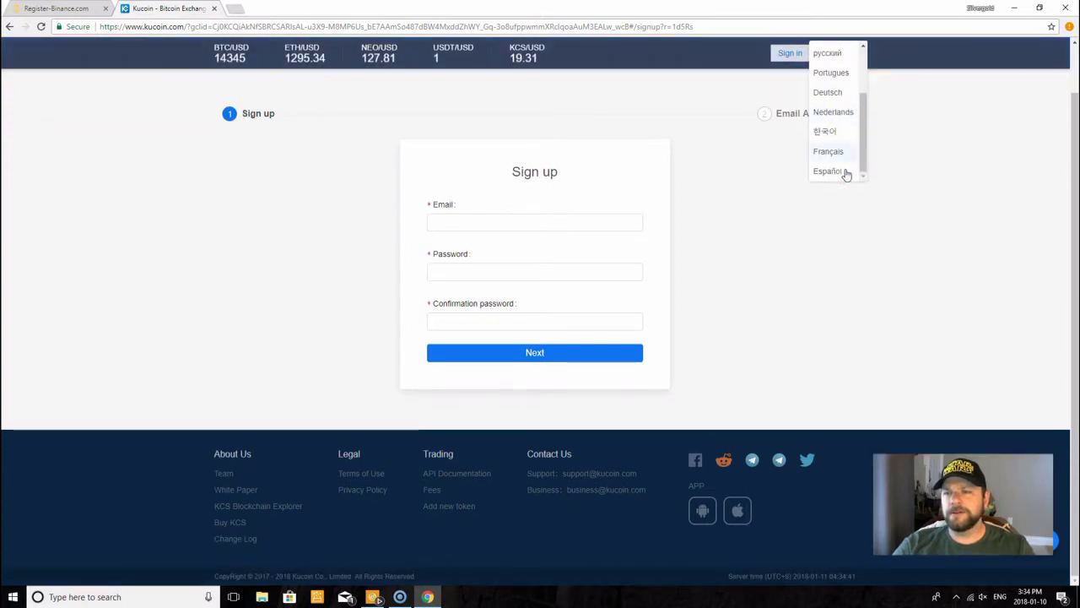
scroll(845, 162, "up", 3)
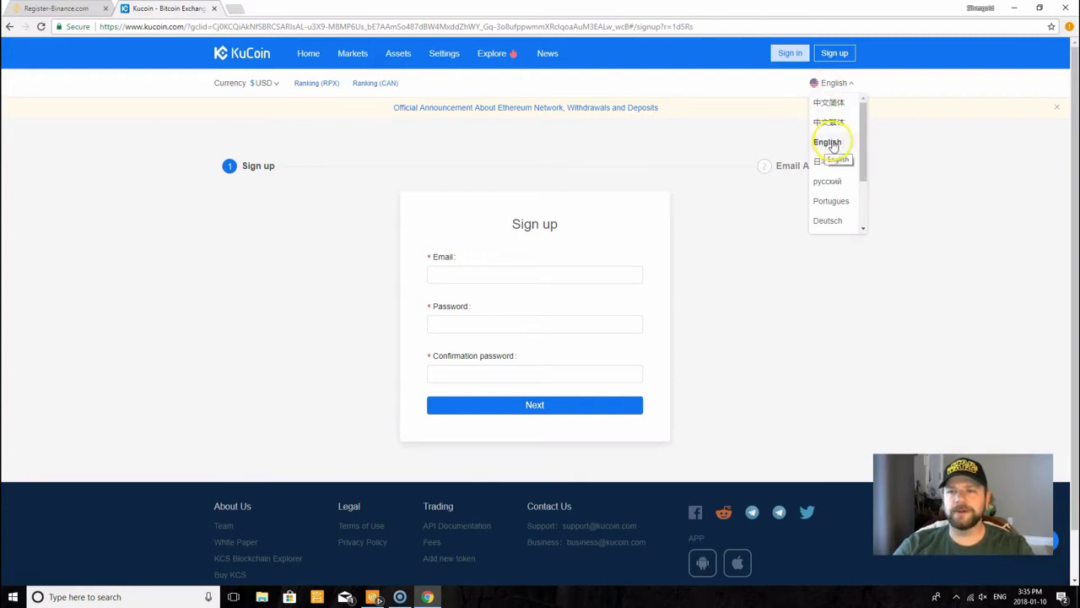
left_click(834, 145)
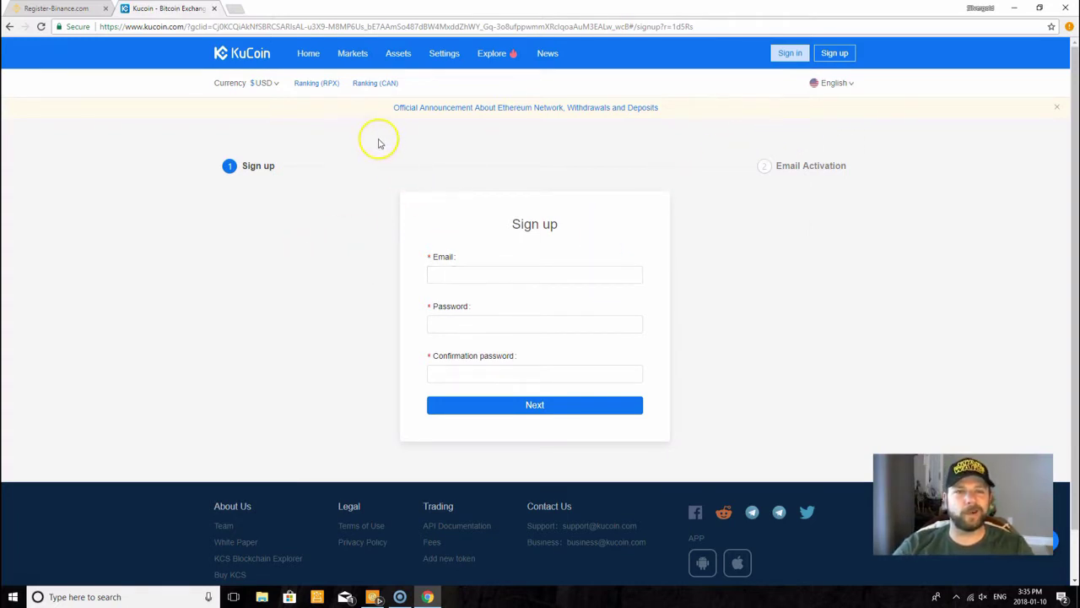
Fill in the KuCoin sign-up email, a password, and the confirmation password.
left_click(462, 273)
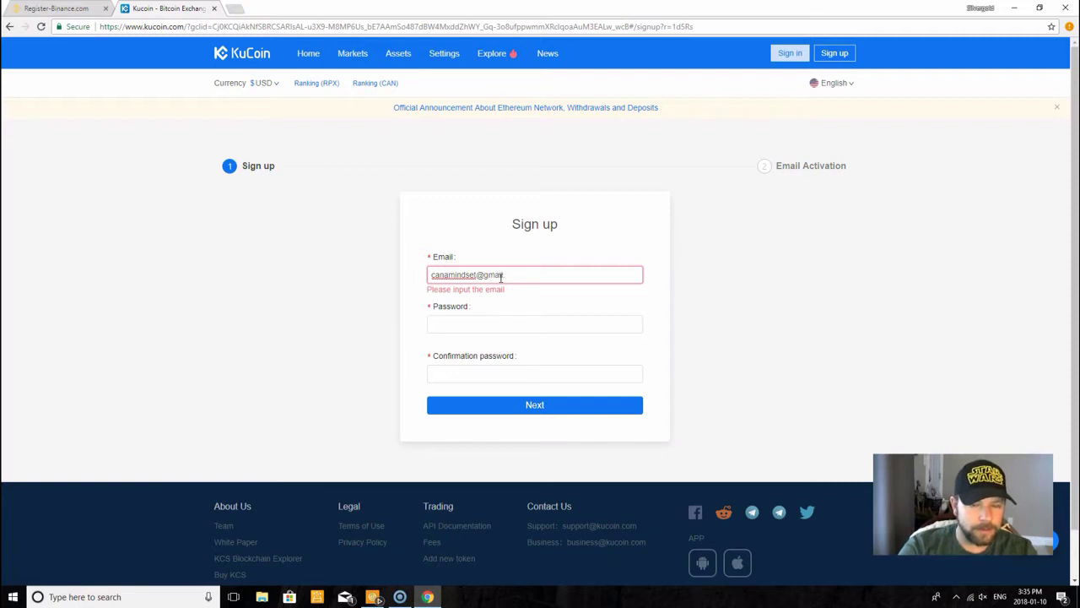
left_click(470, 324)
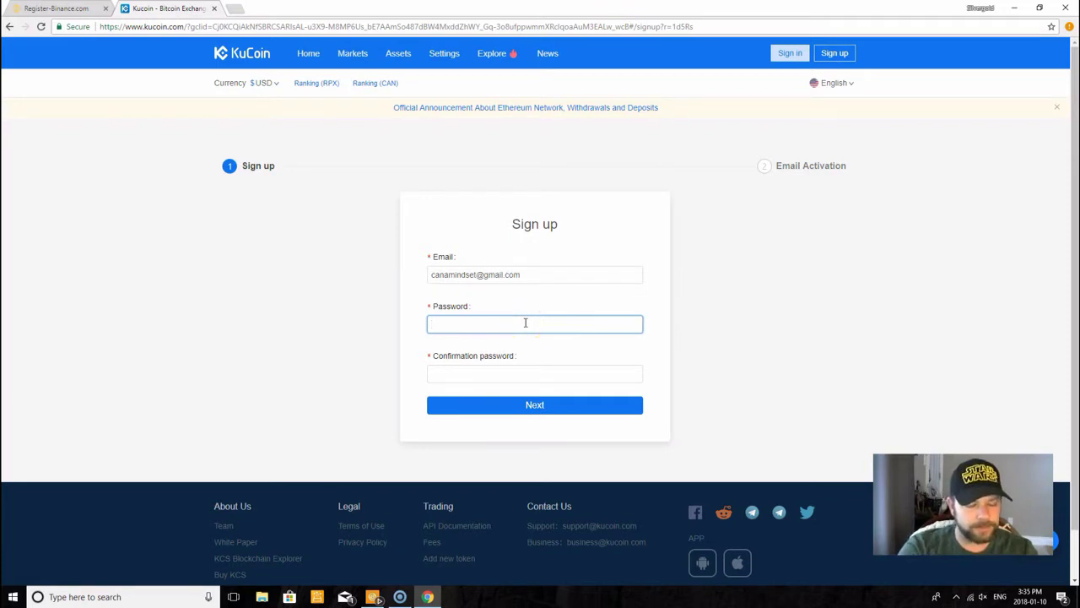
type("a")
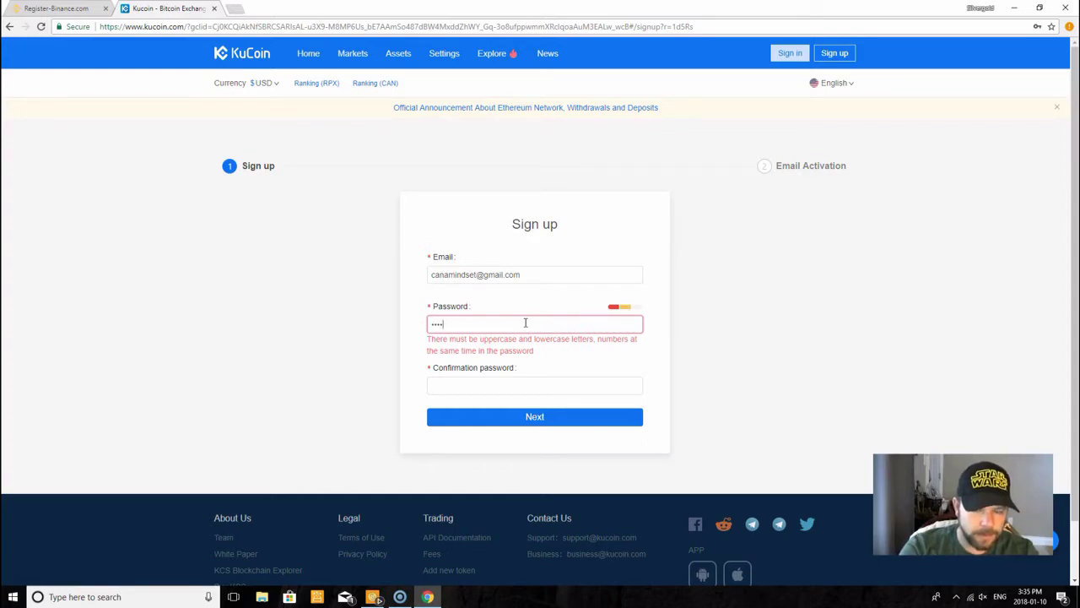
type("ab")
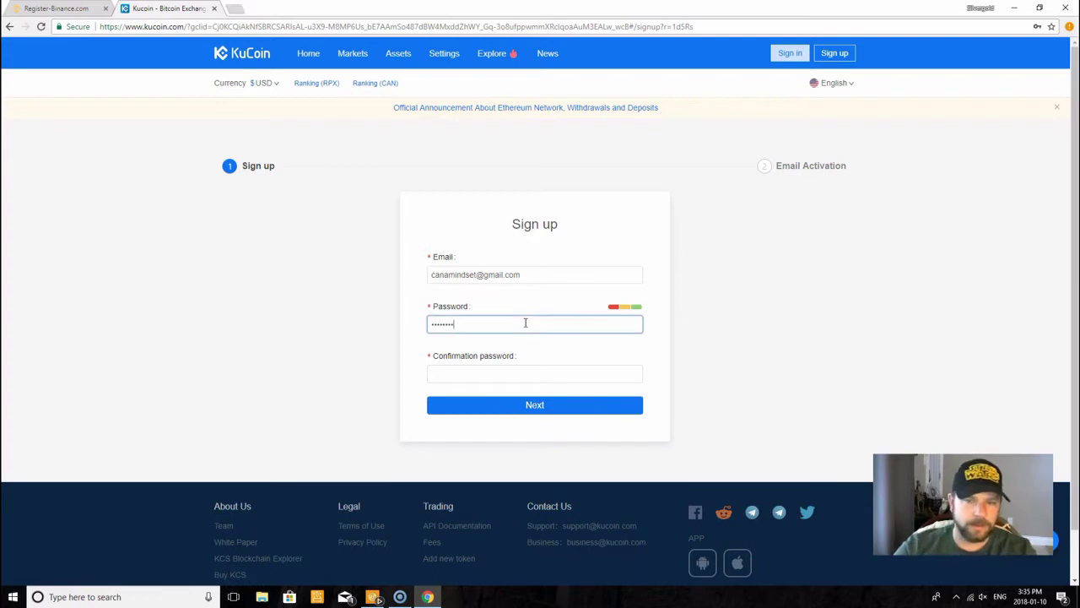
left_click(475, 373)
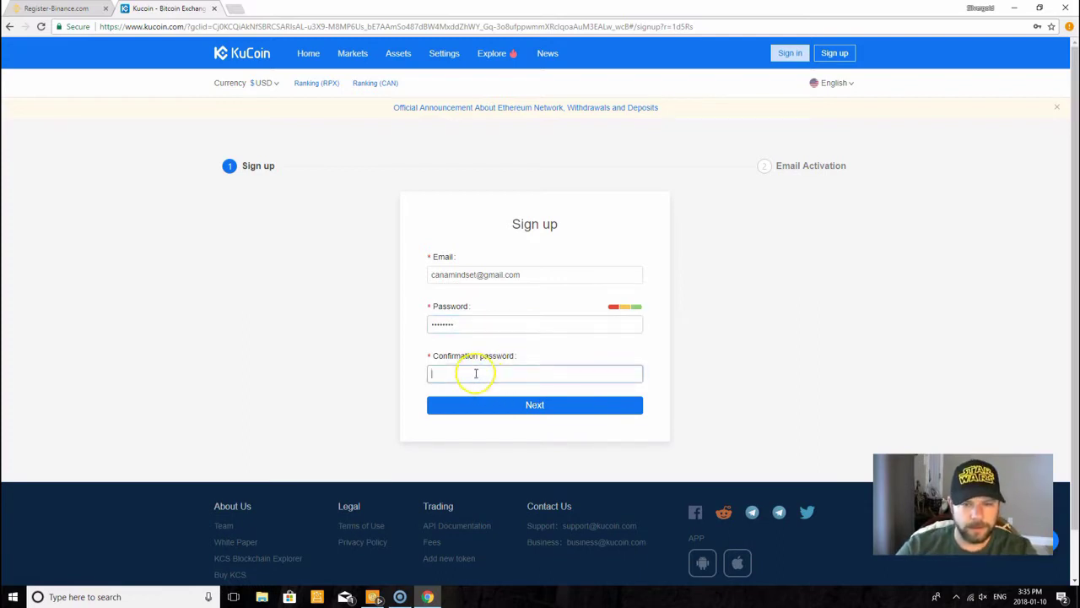
type("a")
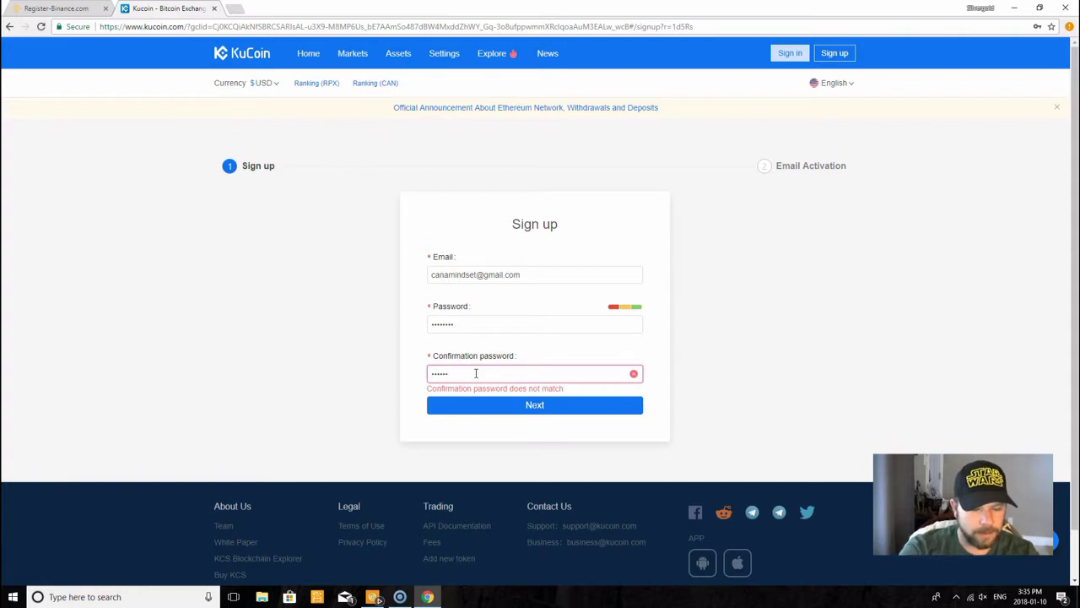
type("aa")
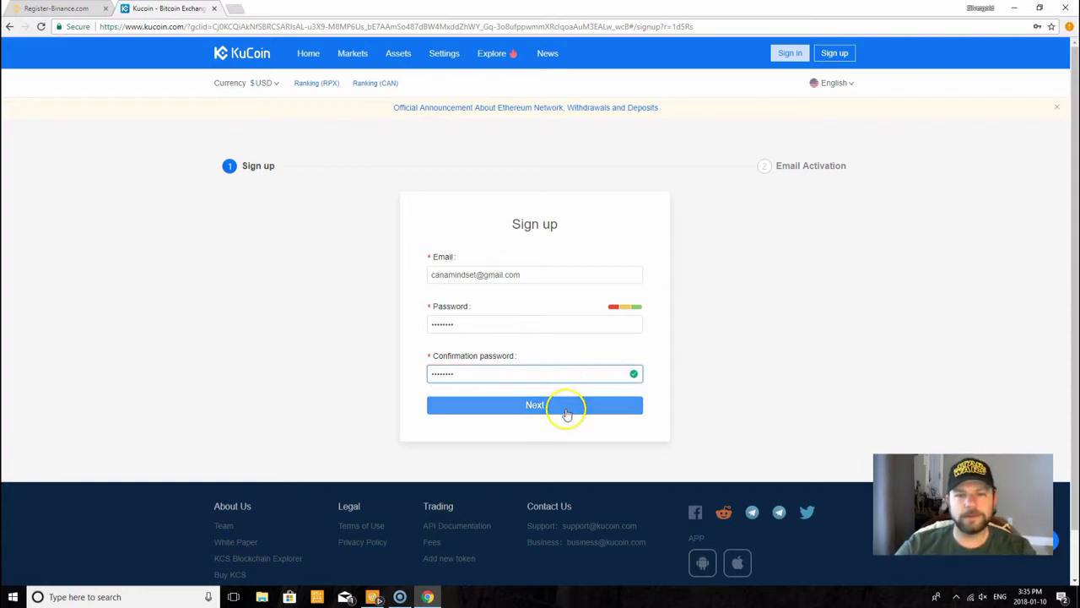
Submit the KuCoin sign-up form and open a new browser tab.
left_click(557, 410)
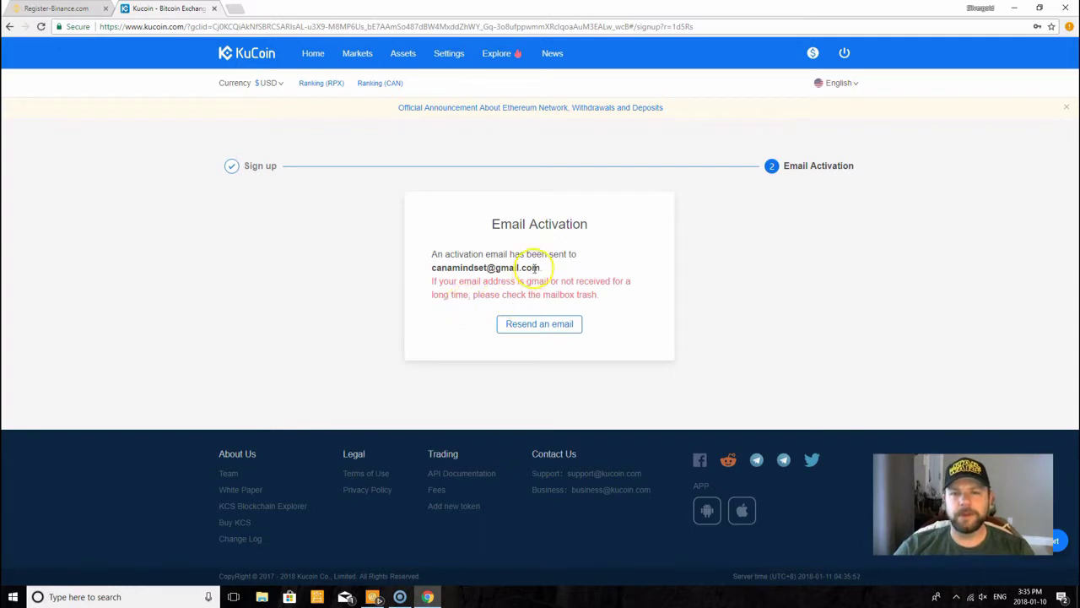
left_click(236, 10)
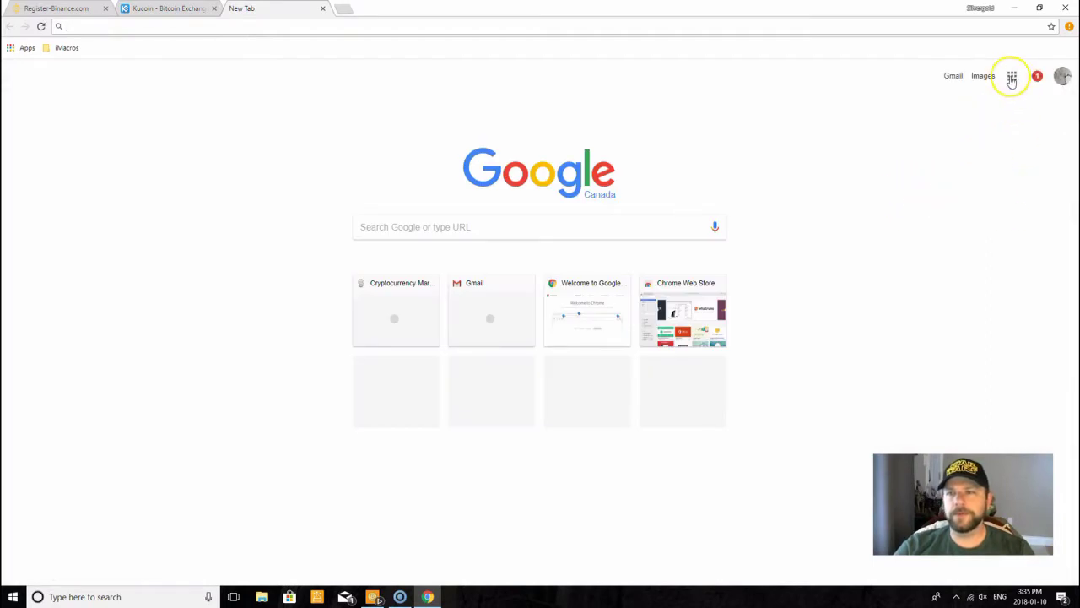
Open Gmail from Google apps, browse Social and Primary emails, then return to KuCoin.
left_click(1012, 76)
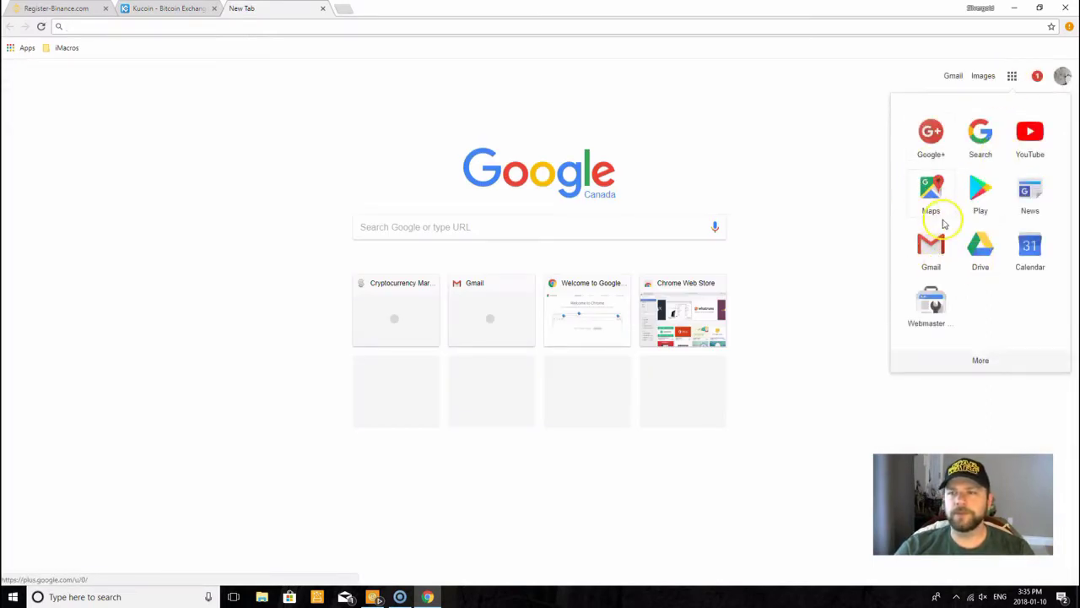
left_click(930, 244)
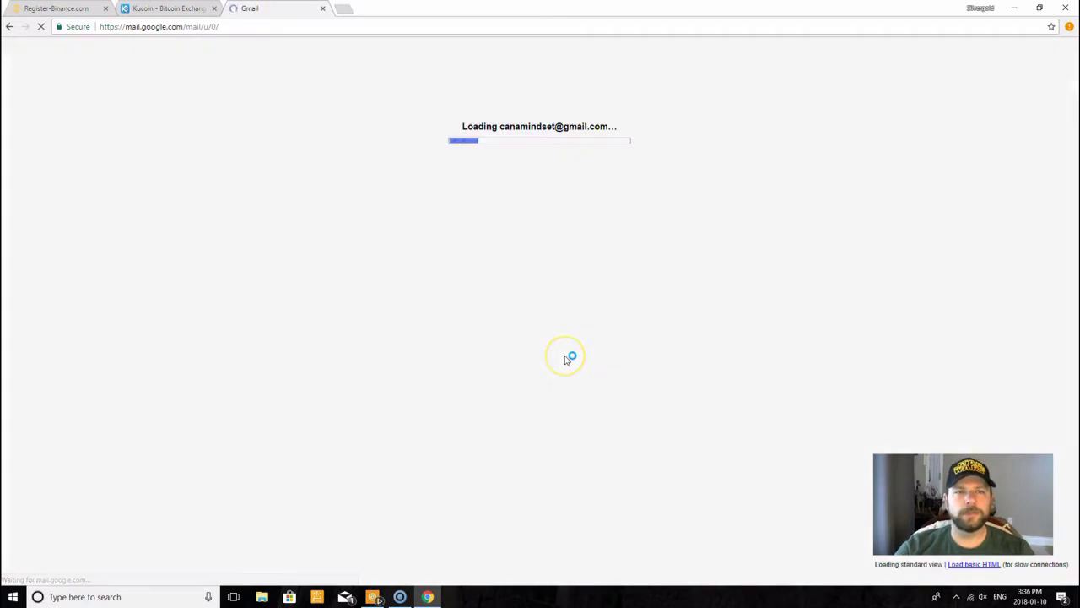
left_click(543, 306)
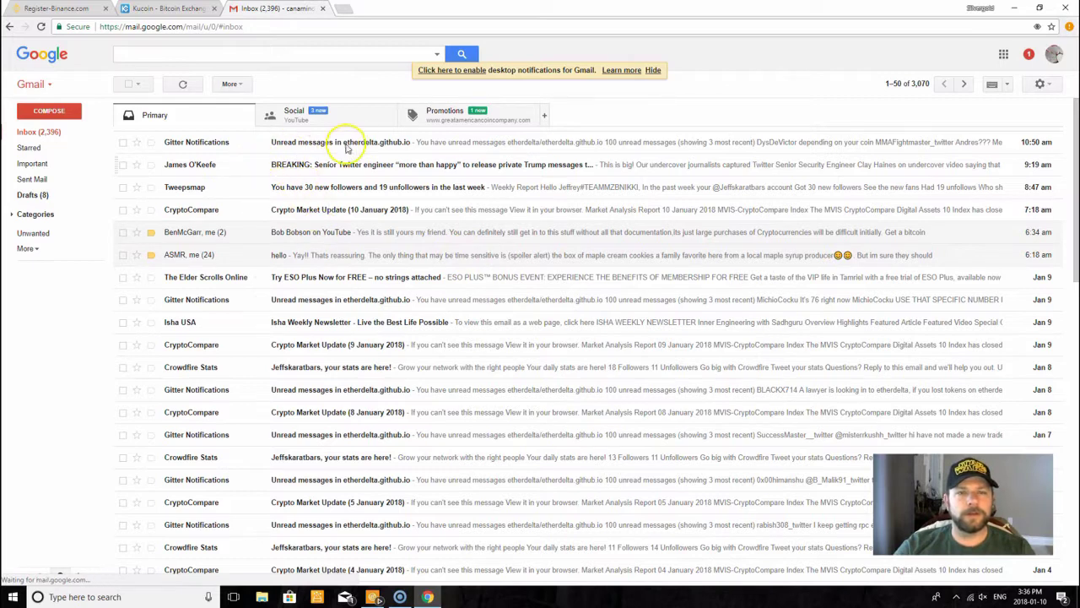
left_click(272, 119)
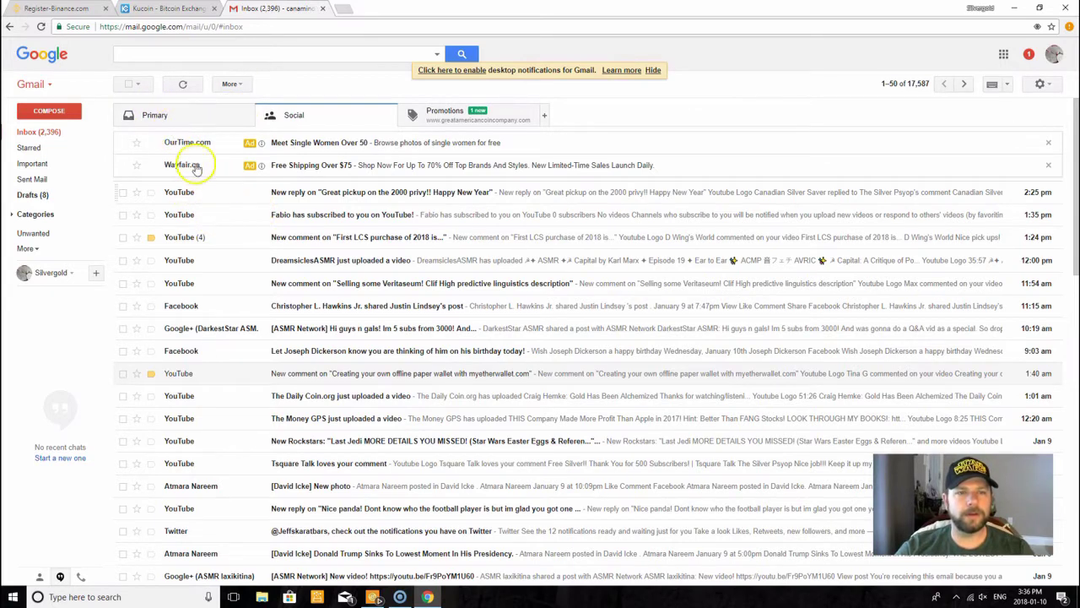
left_click(48, 134)
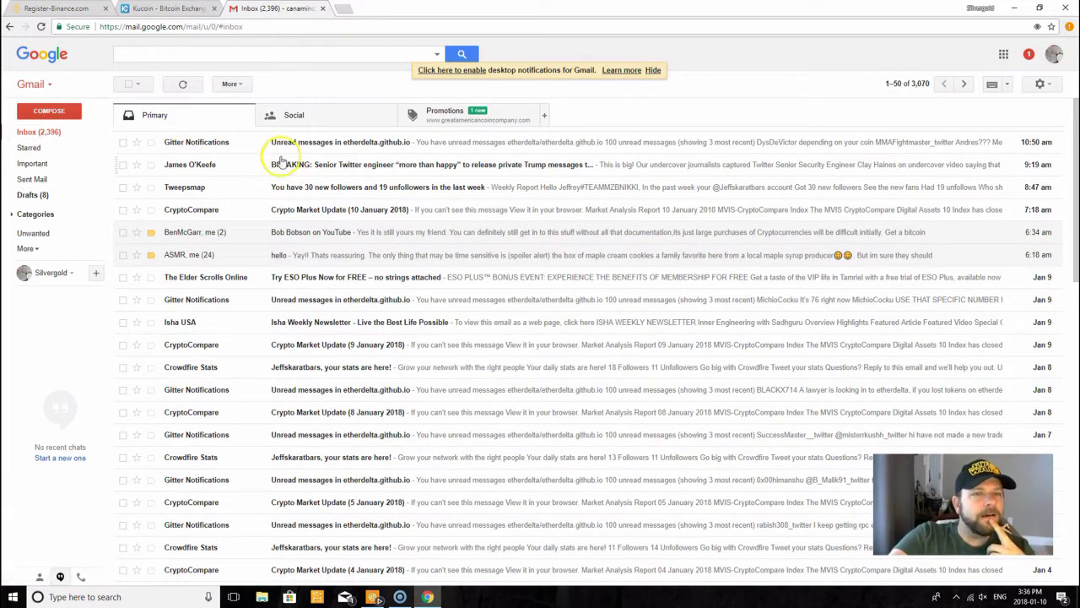
left_click(167, 8)
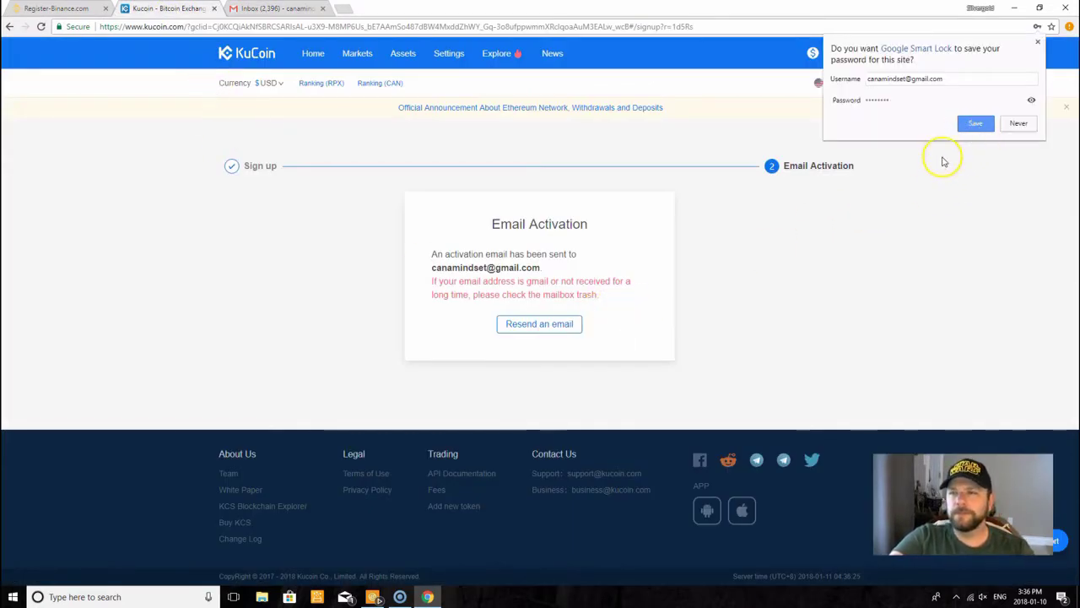
Decline saving the password, resend the activation email, and return to Gmail.
left_click(1019, 125)
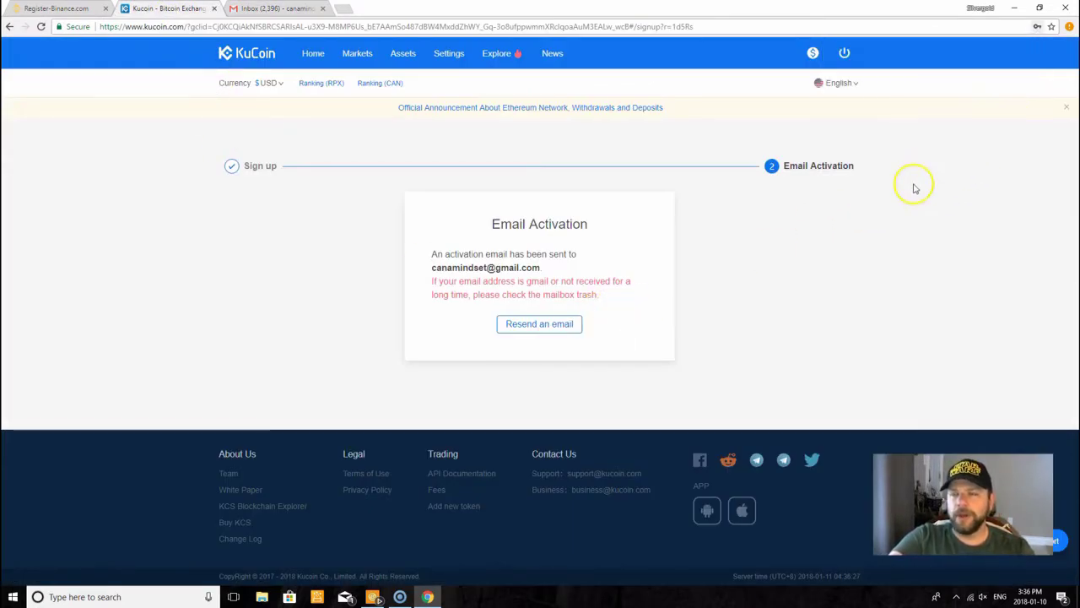
left_click(562, 322)
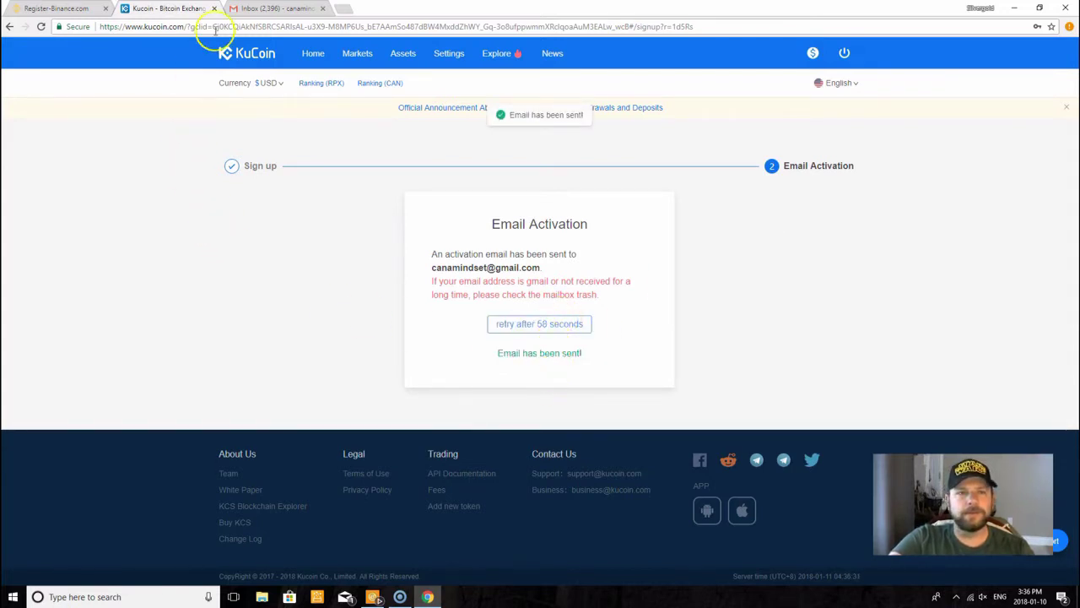
left_click(272, 11)
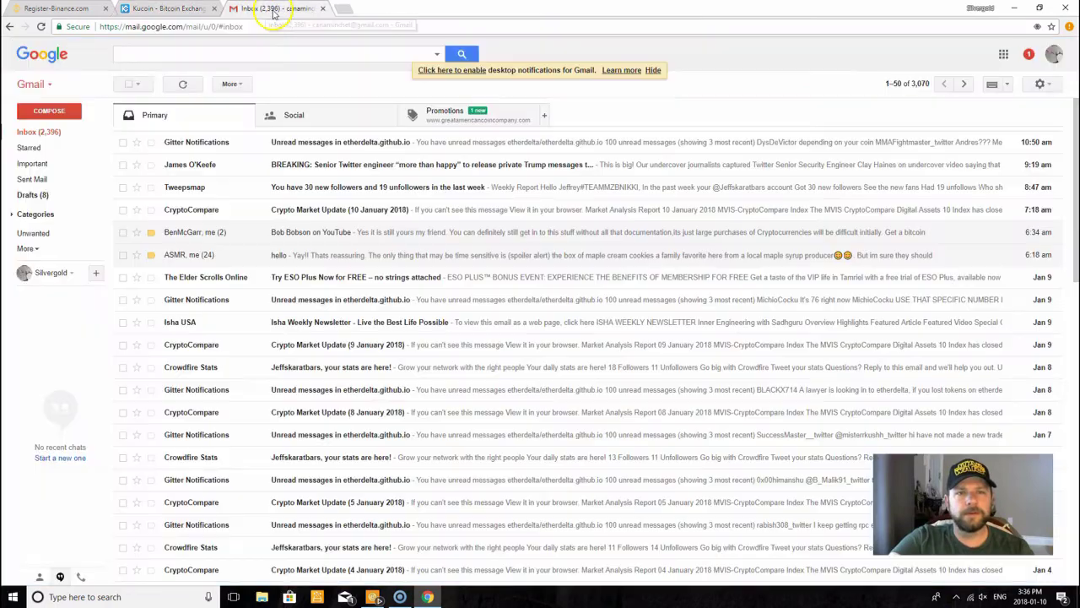
Search the Social, Primary and Promotions tabs for the KuCoin activation email.
left_click(331, 121)
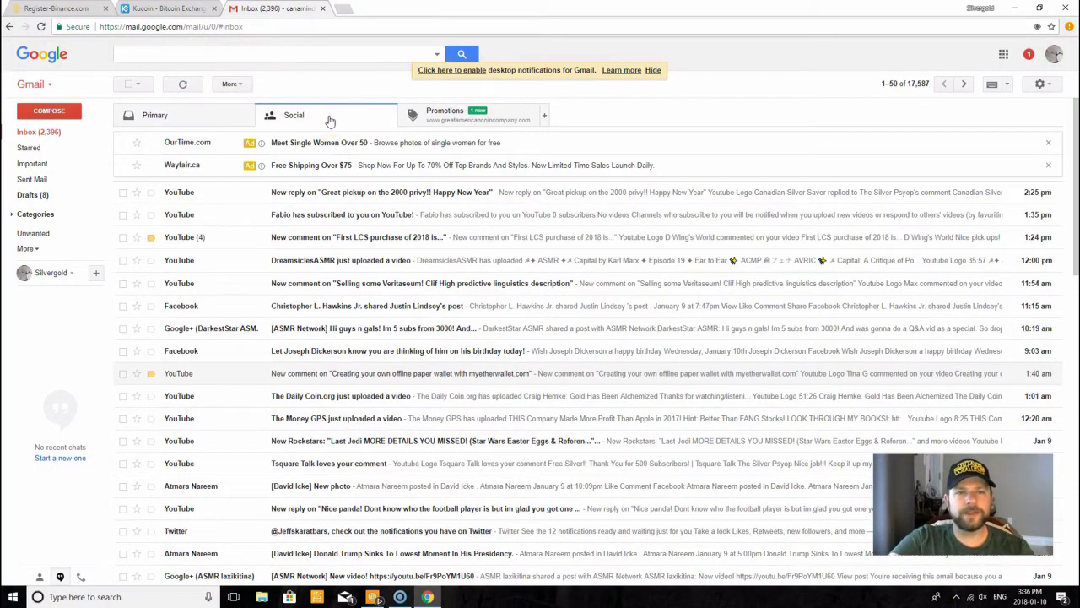
left_click(211, 115)
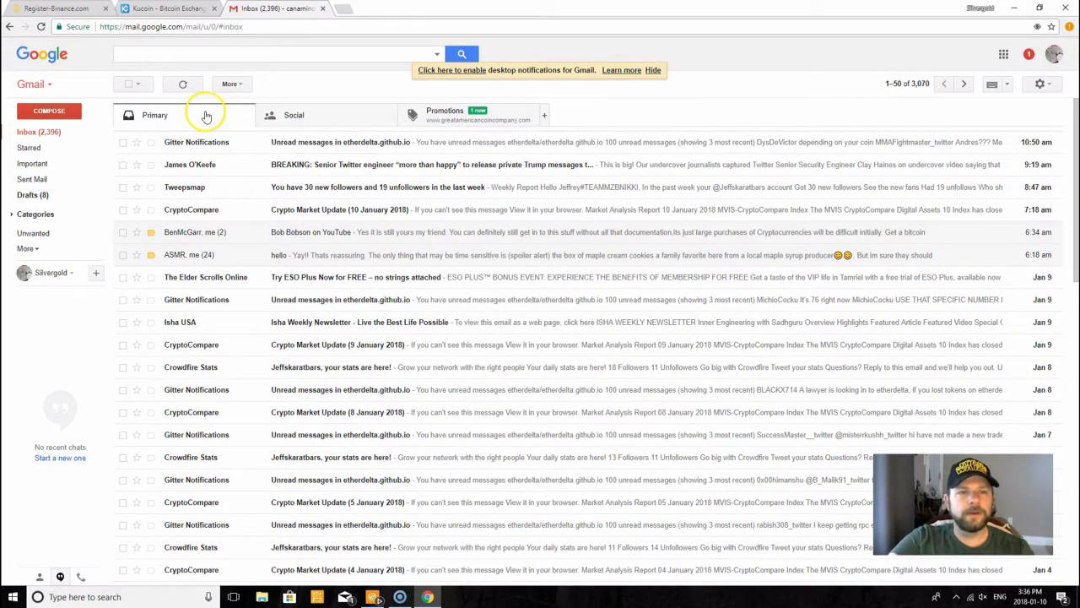
left_click(438, 118)
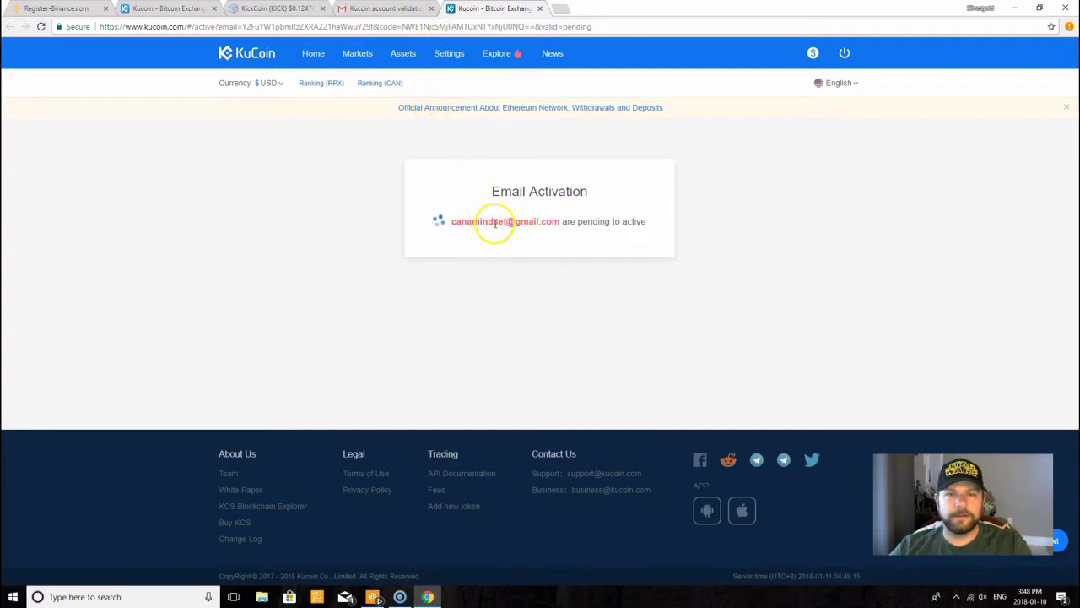
Close the failed activation tab, resend the activation email, and go back to Gmail.
left_click(539, 8)
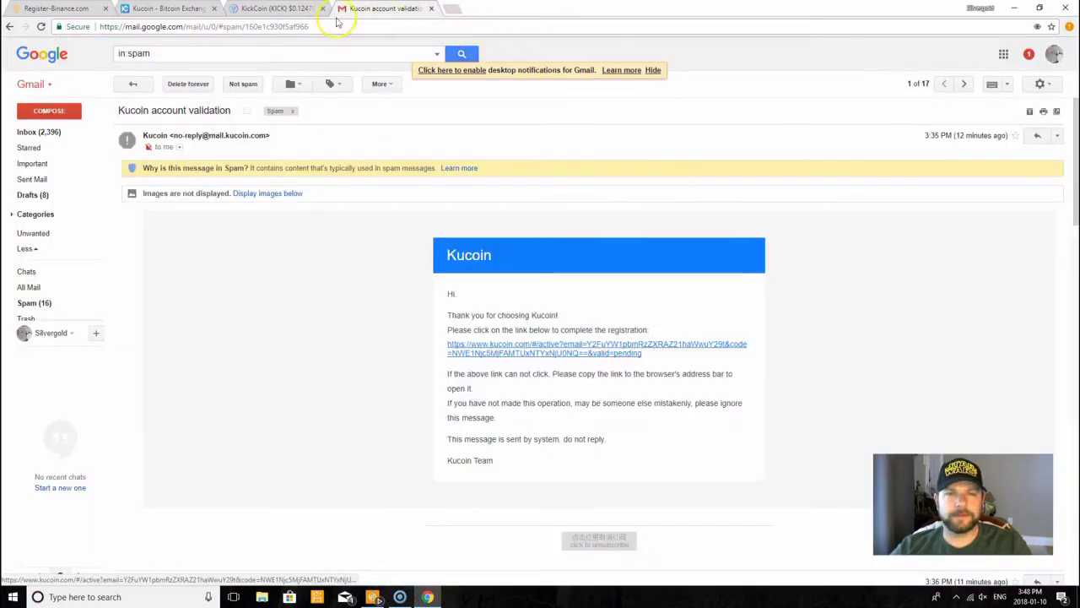
left_click(173, 9)
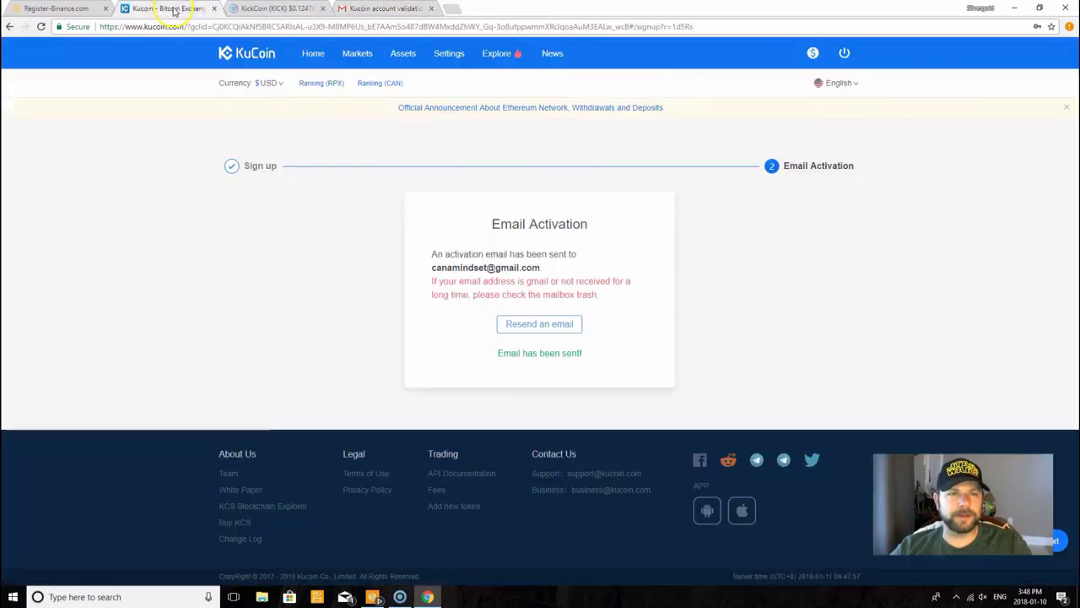
left_click(544, 327)
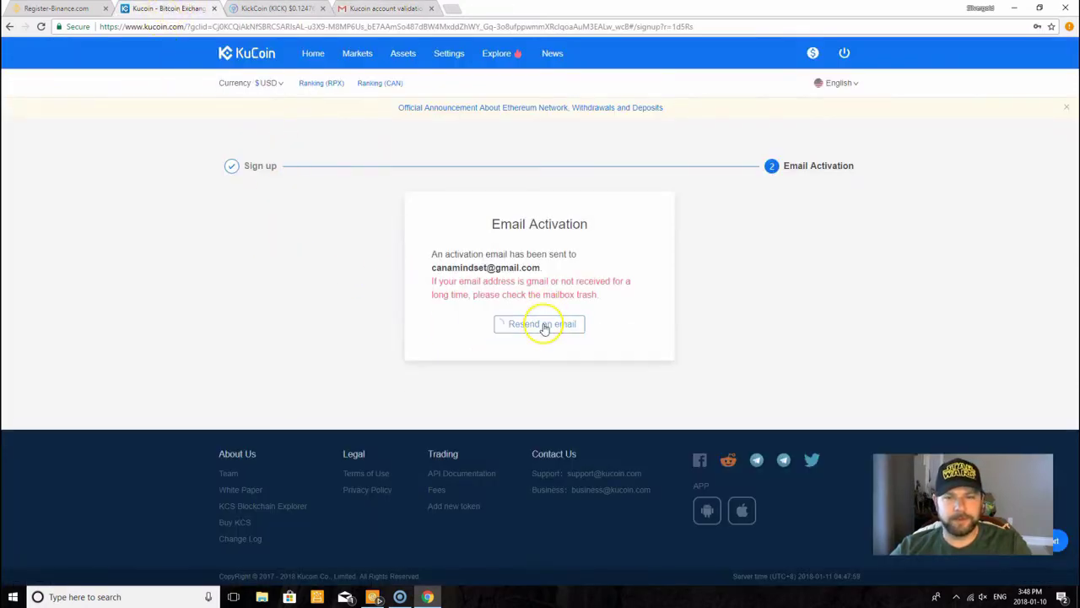
left_click(360, 10)
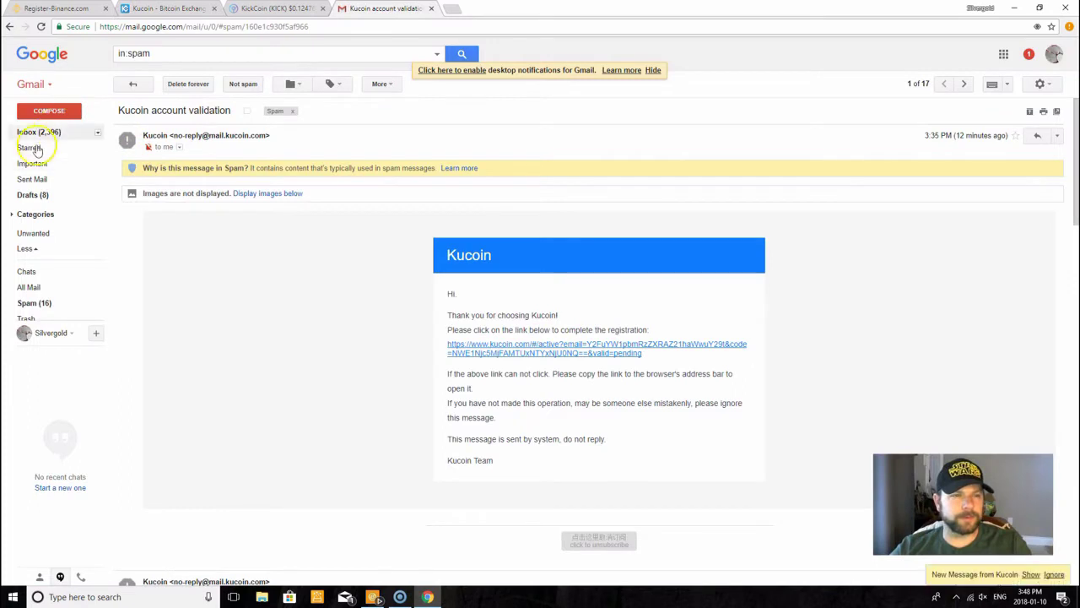
Find the KuCoin validation email in Spam and follow its newest activation link.
left_click(28, 319)
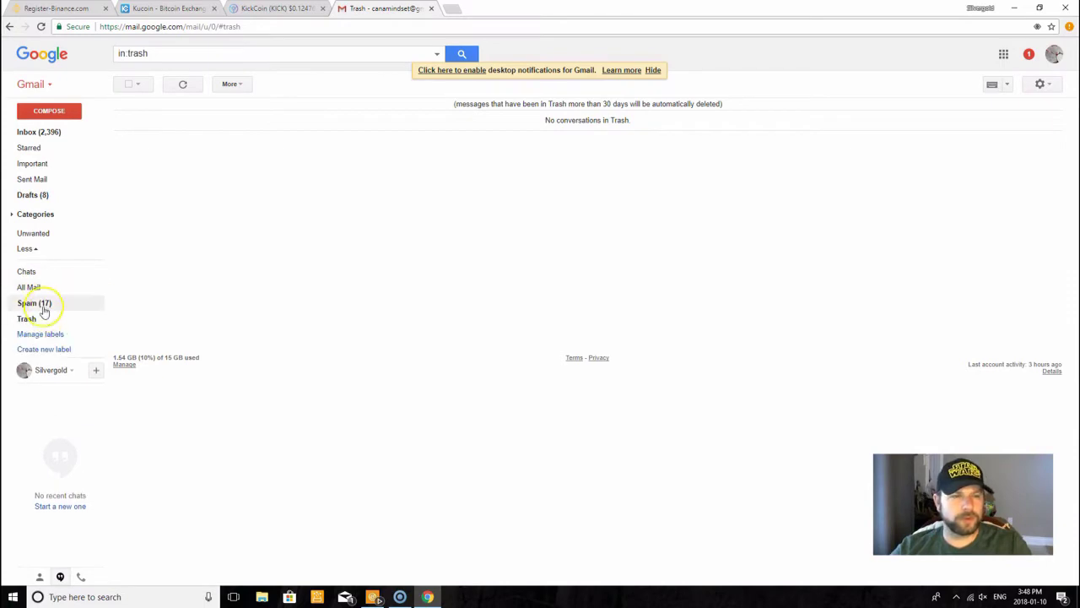
left_click(43, 306)
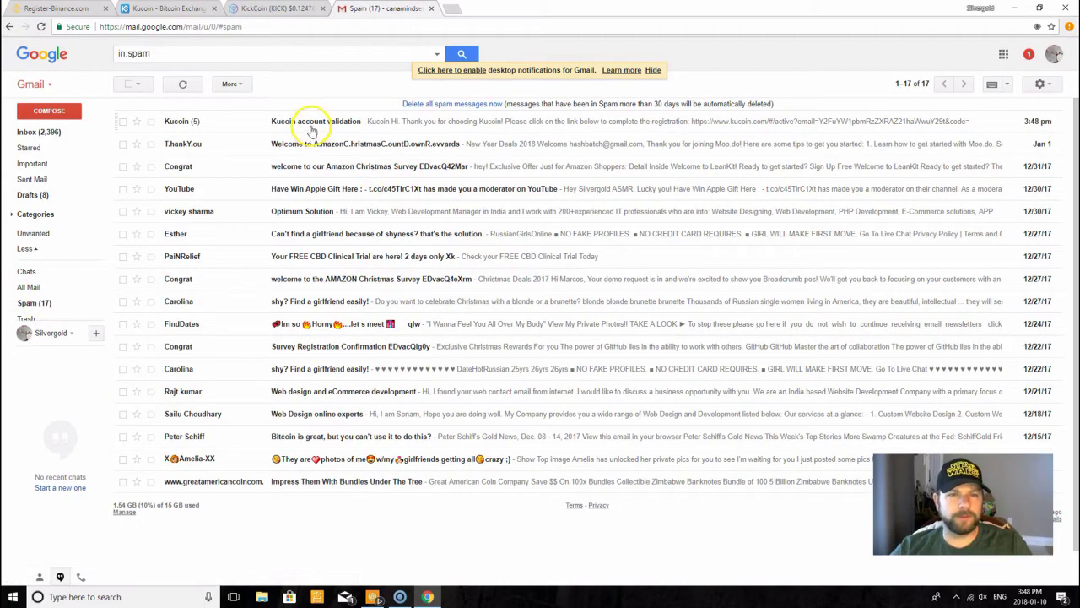
left_click(314, 124)
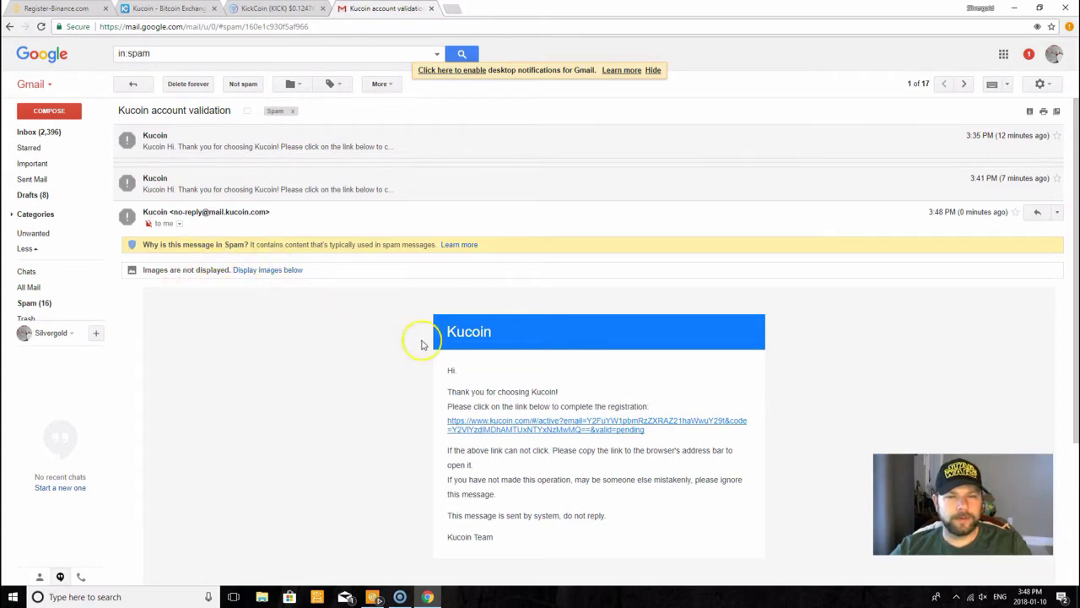
left_click(529, 431)
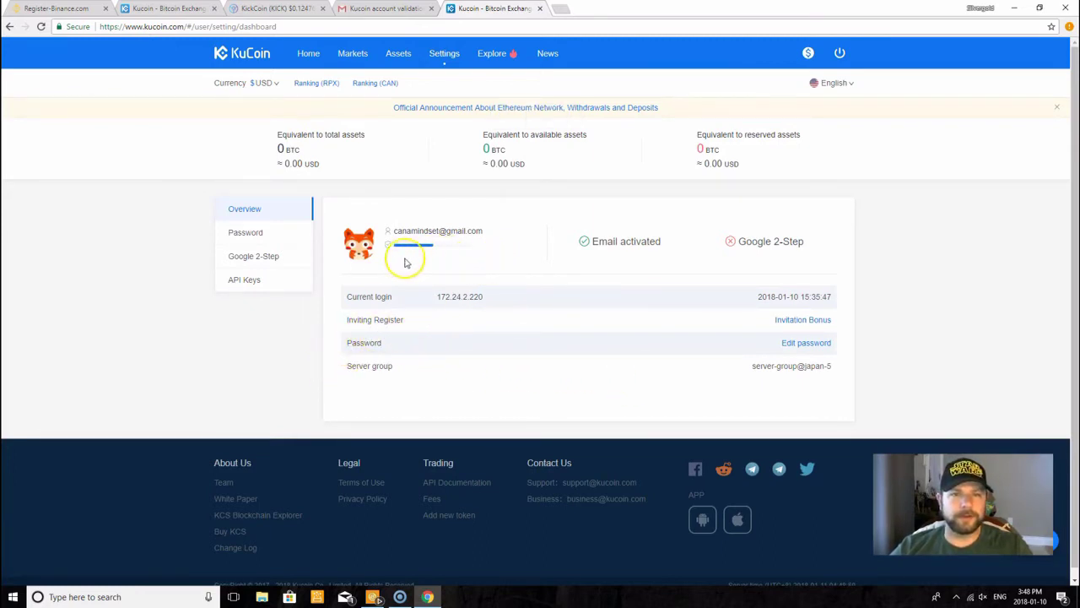
View the Google 2-Step and API Keys settings pages, ending on Google 2-Step.
left_click(266, 260)
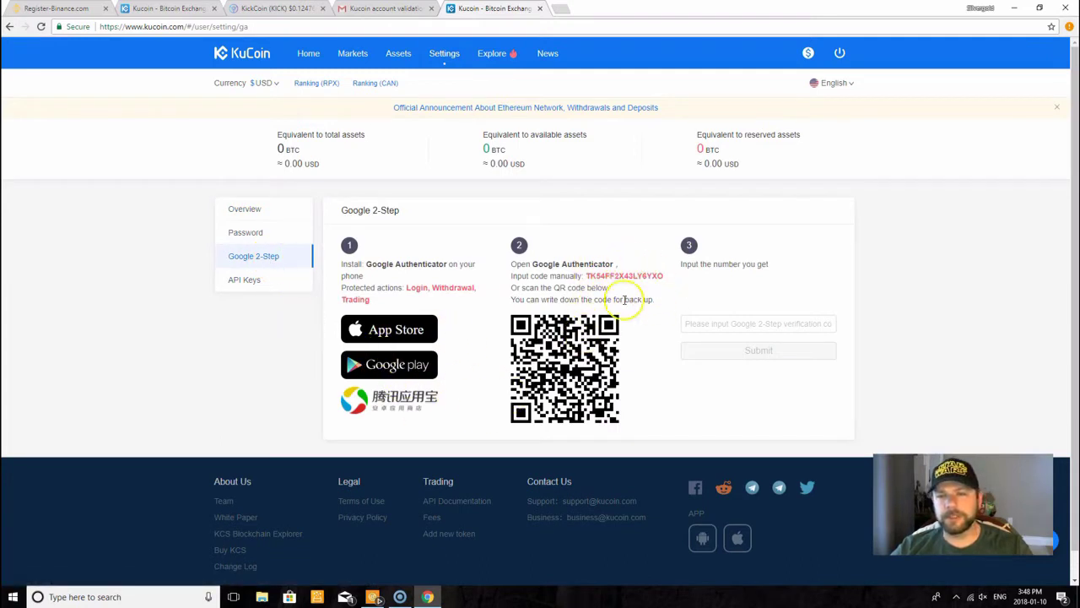
left_click(244, 282)
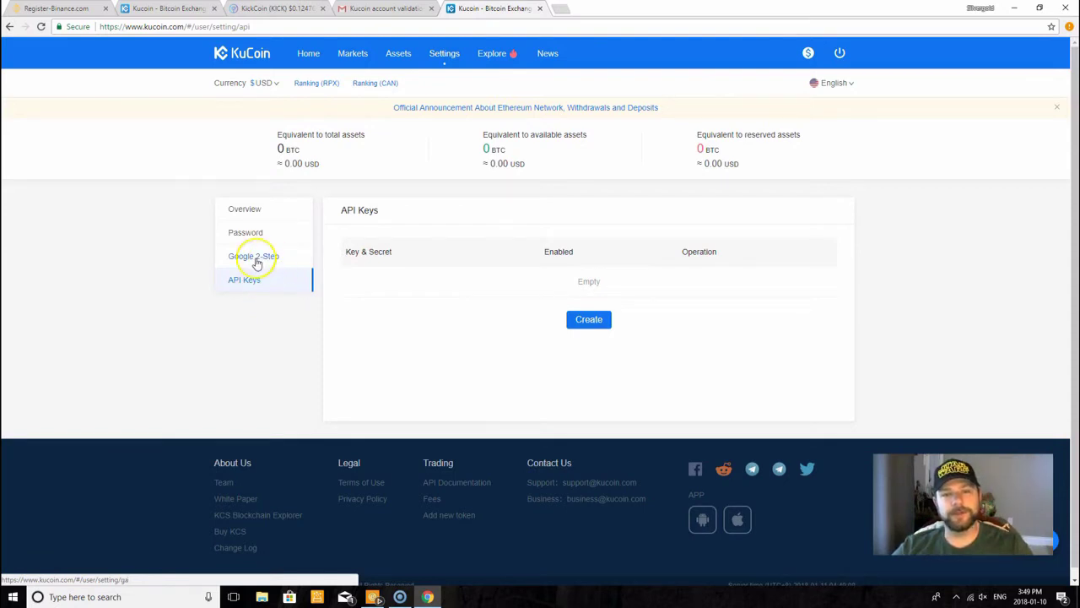
left_click(256, 261)
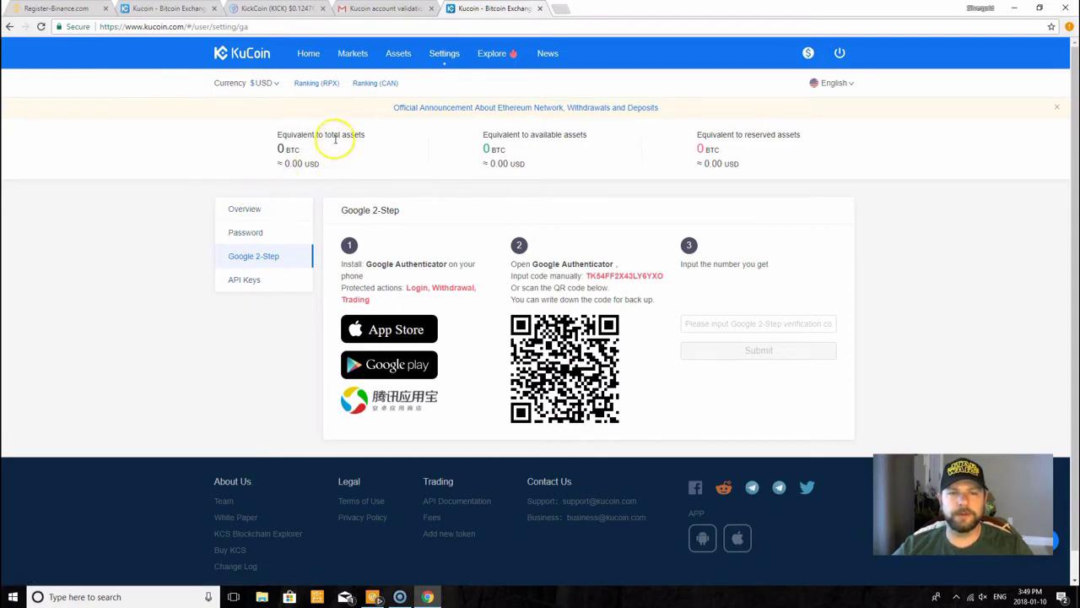
Browse the BTC markets list and open the quick Buy form for KCS/BTC.
left_click(354, 56)
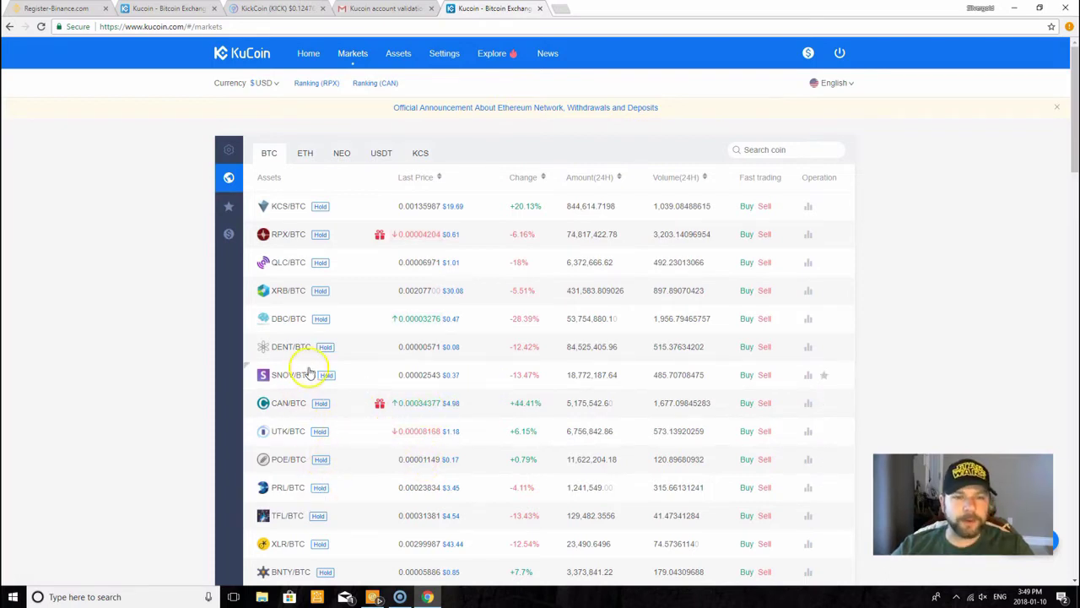
scroll(289, 371, "down", 2)
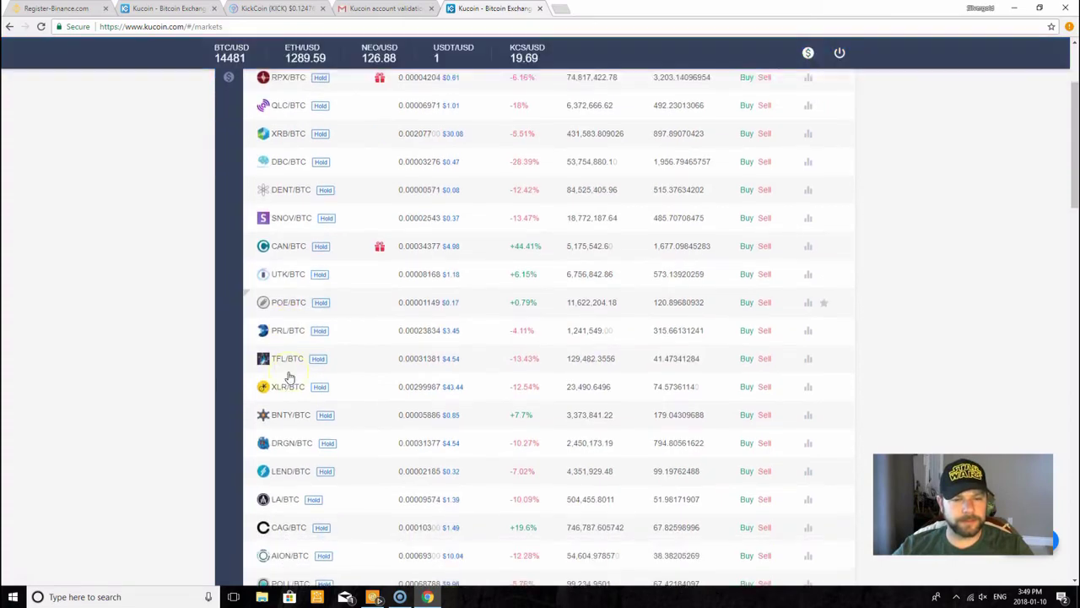
scroll(289, 377, "down", 2)
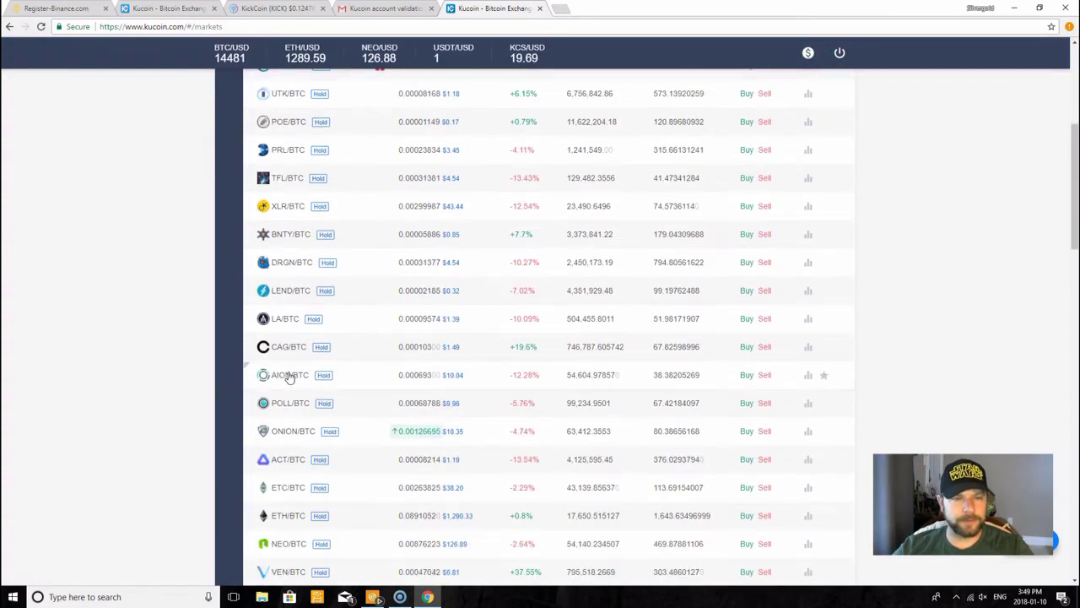
scroll(289, 374, "down", 1)
scroll(289, 346, "up", 4)
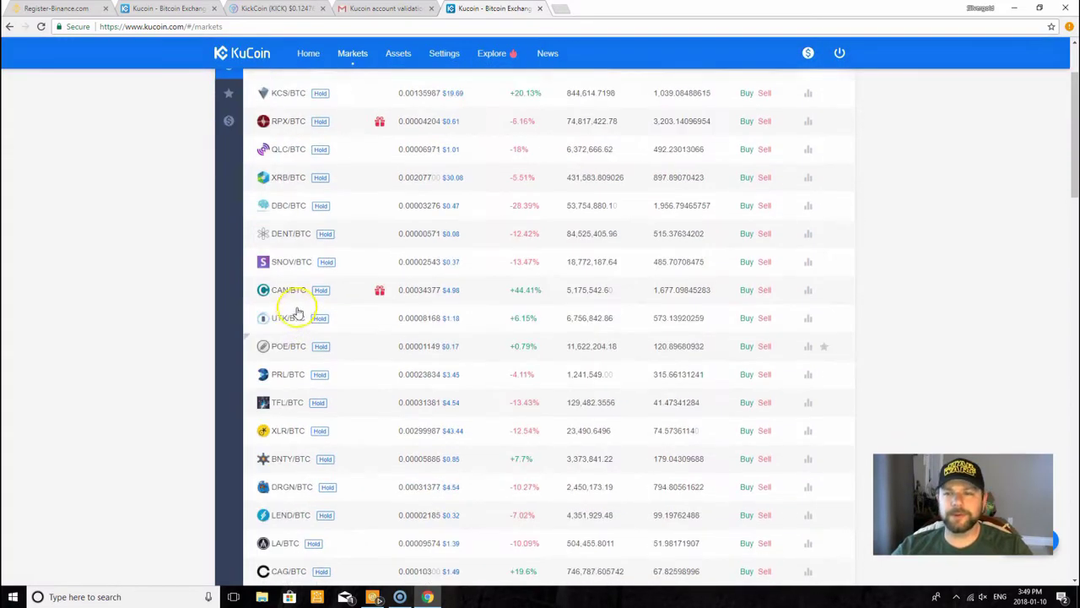
scroll(297, 313, "up", 2)
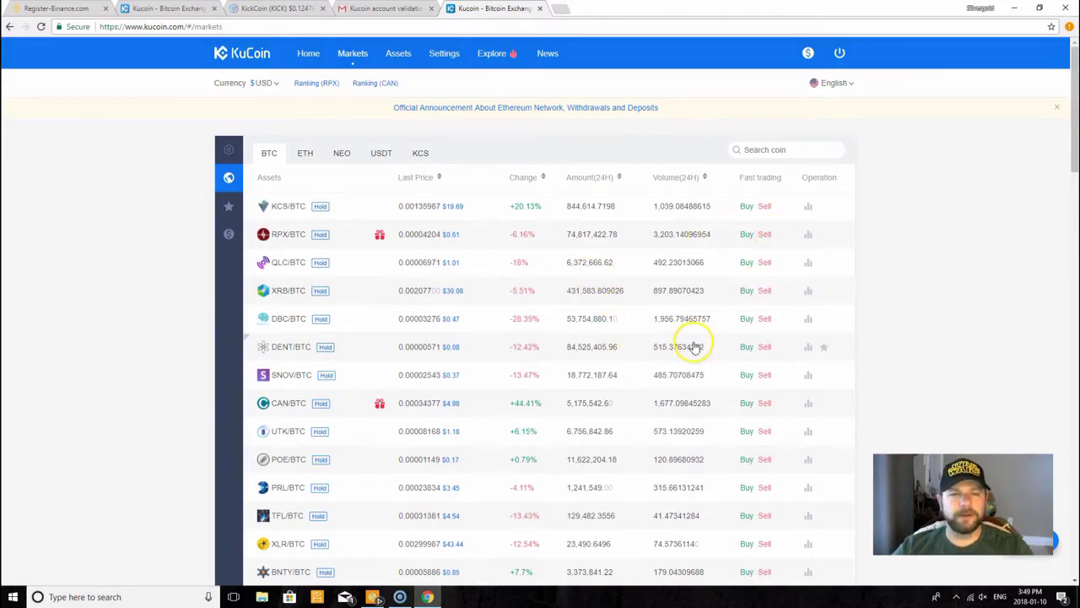
left_click(748, 211)
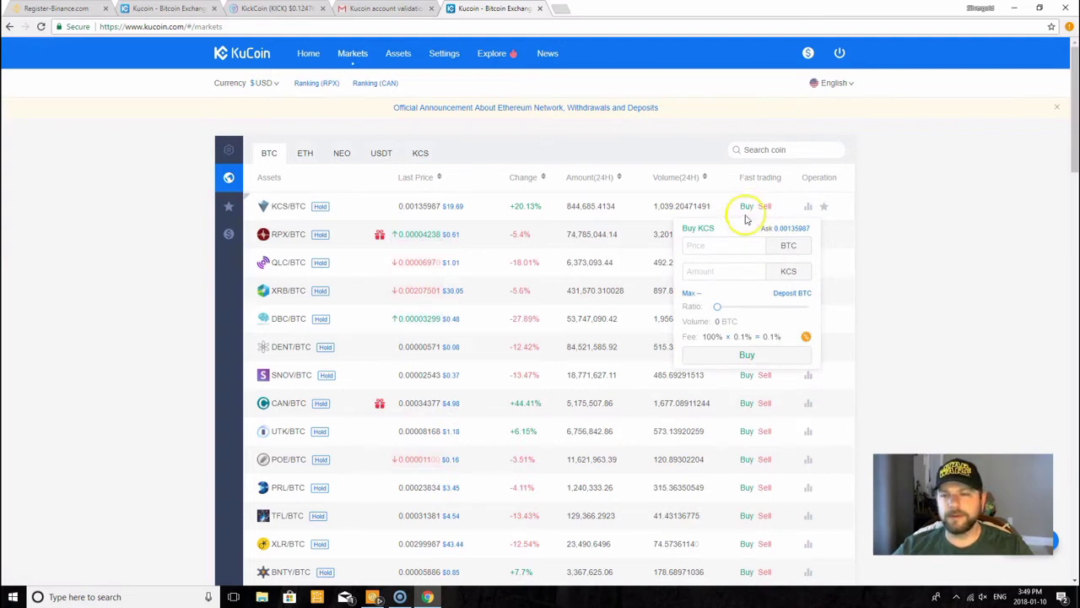
Try buying KCS from the fast-trading popover; KuCoin redirects to Google 2-Step binding.
left_click(776, 294)
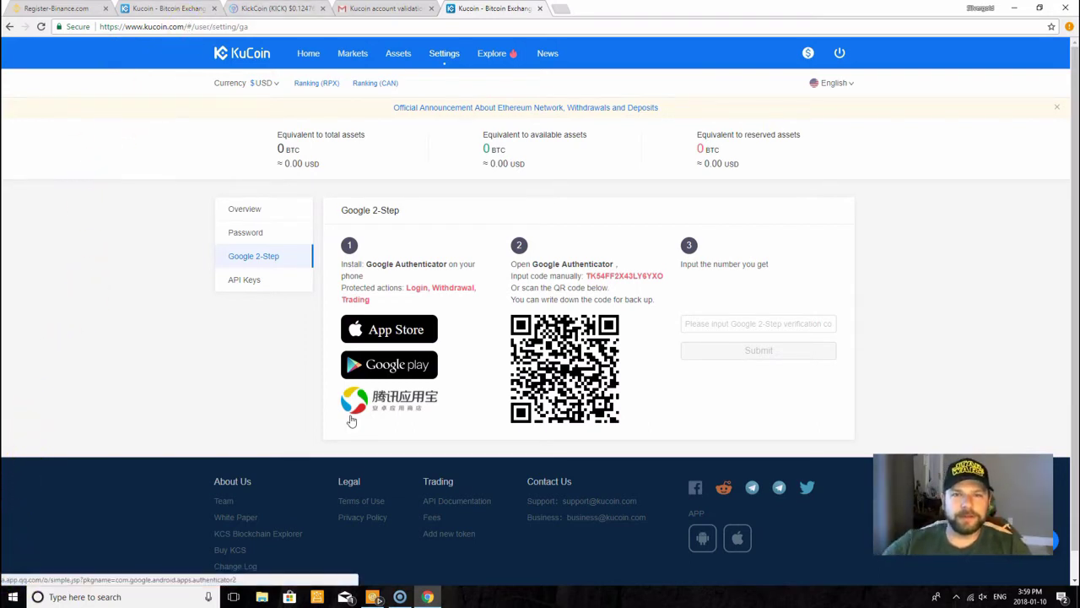
left_click(369, 369)
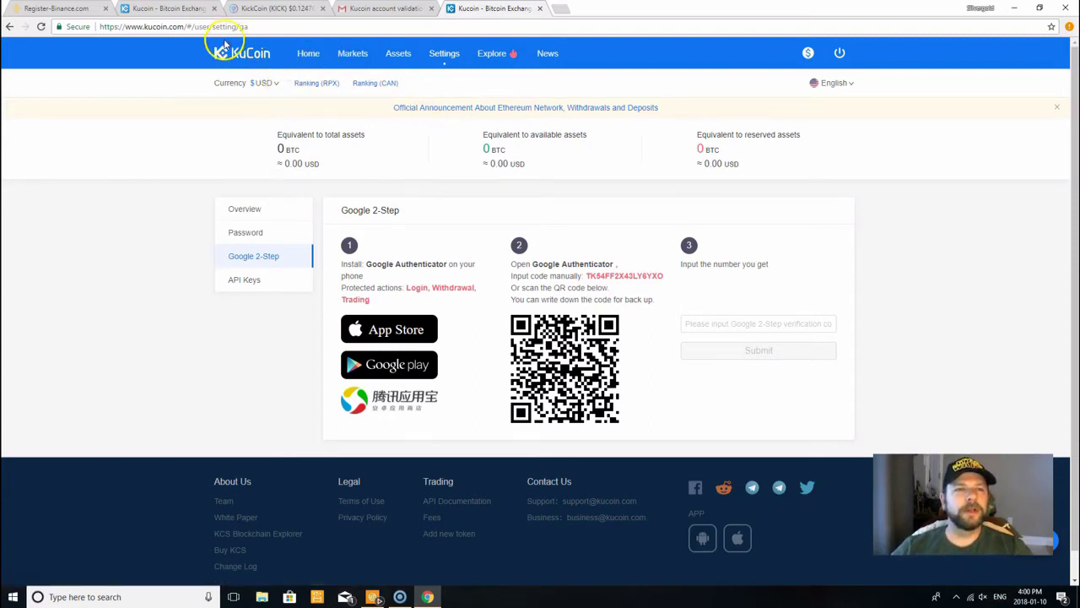
On the KickCoin CoinMarketCap tab, zoom the chart to 7d, then 1m (Dec 10, 2017–Jan 10, 2018).
left_click(278, 10)
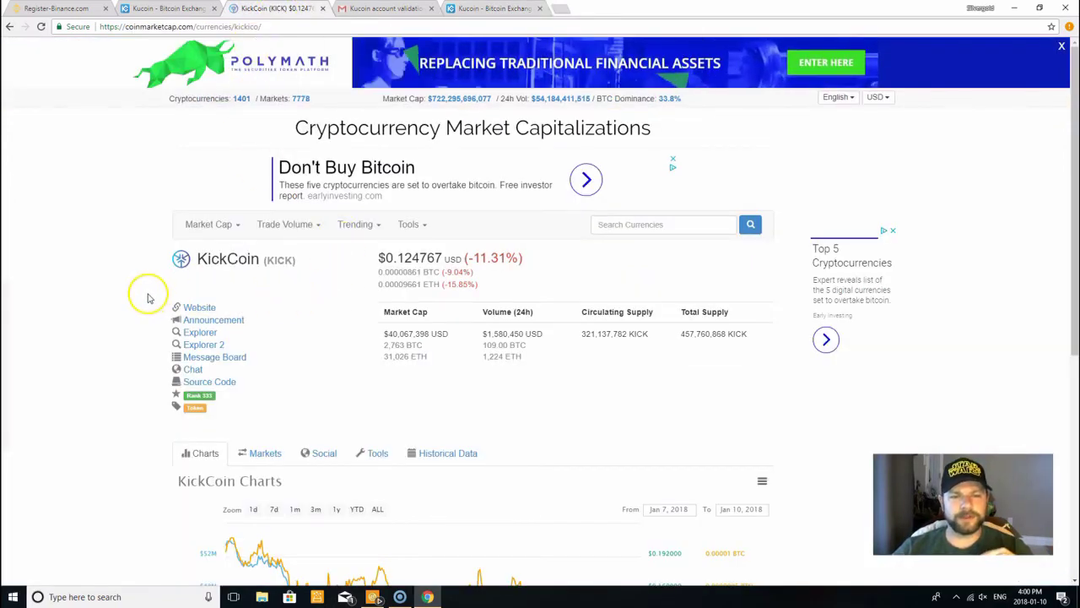
scroll(152, 297, "down", 5)
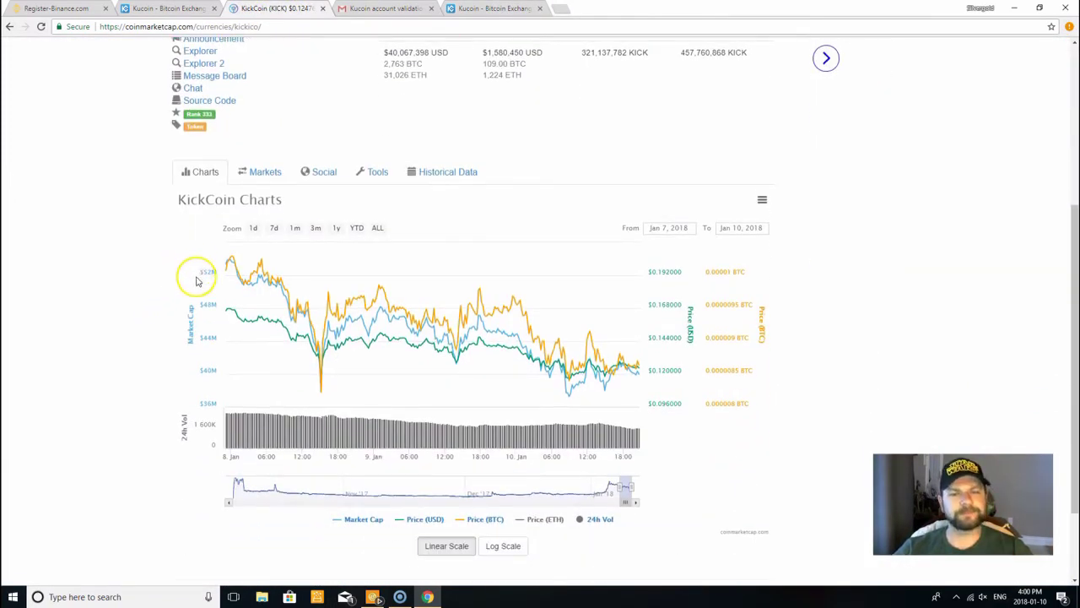
left_click(274, 228)
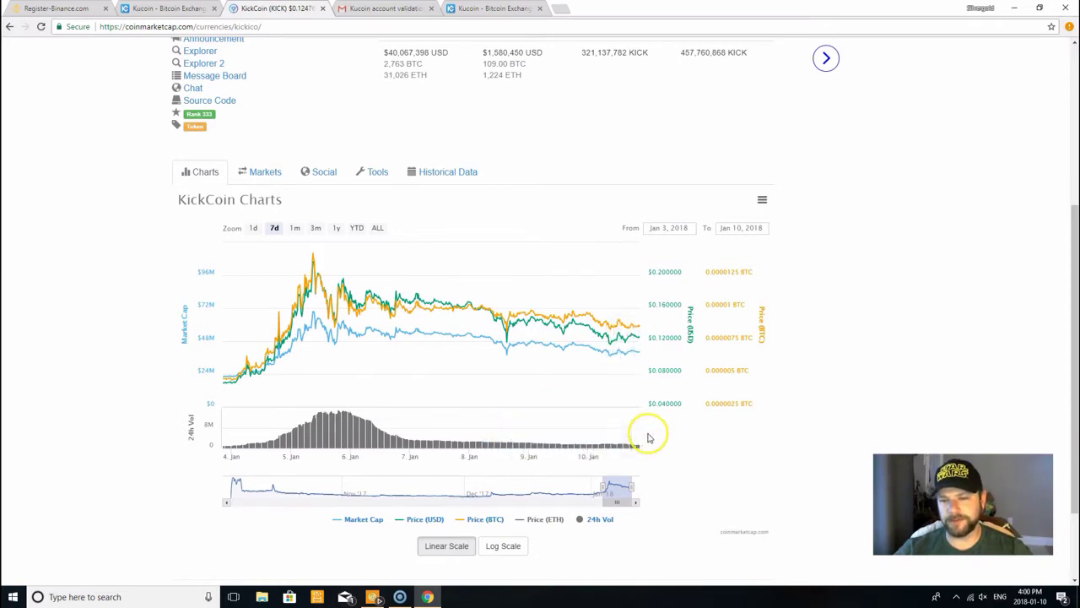
mouse_move(641, 437)
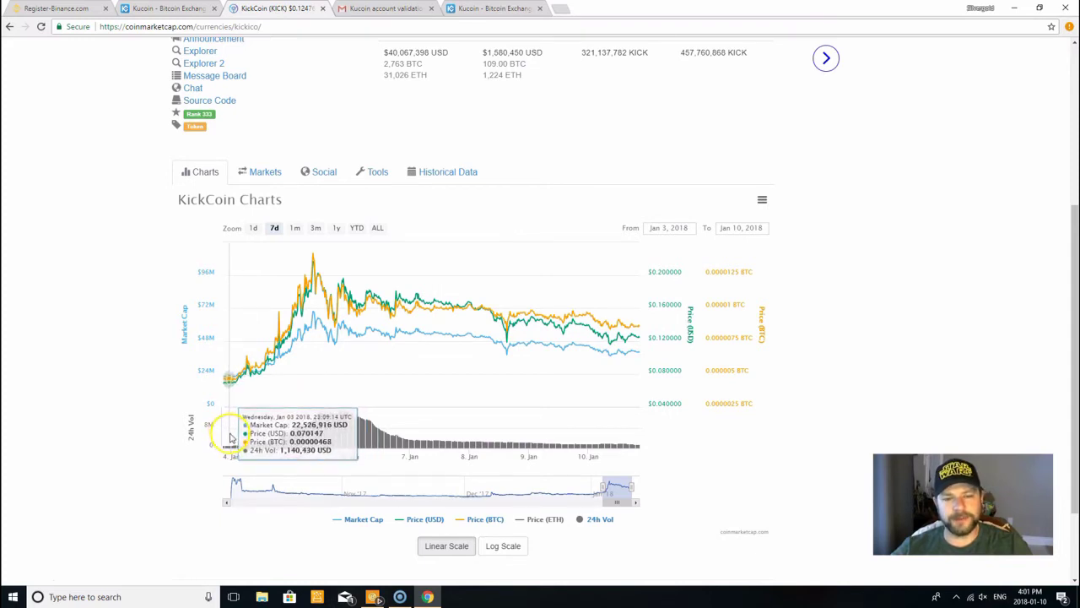
left_click(295, 228)
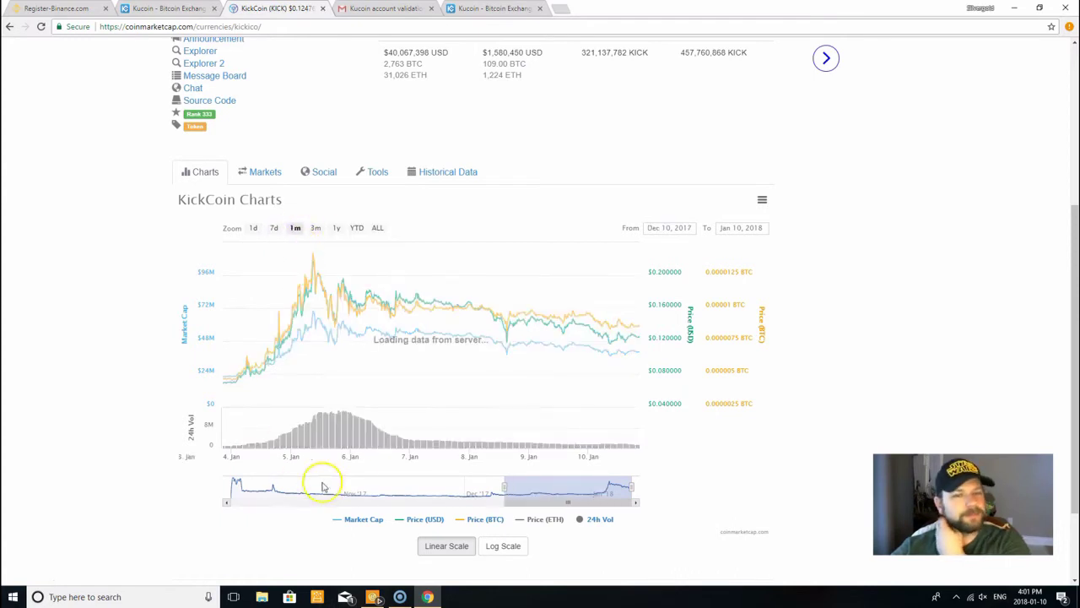